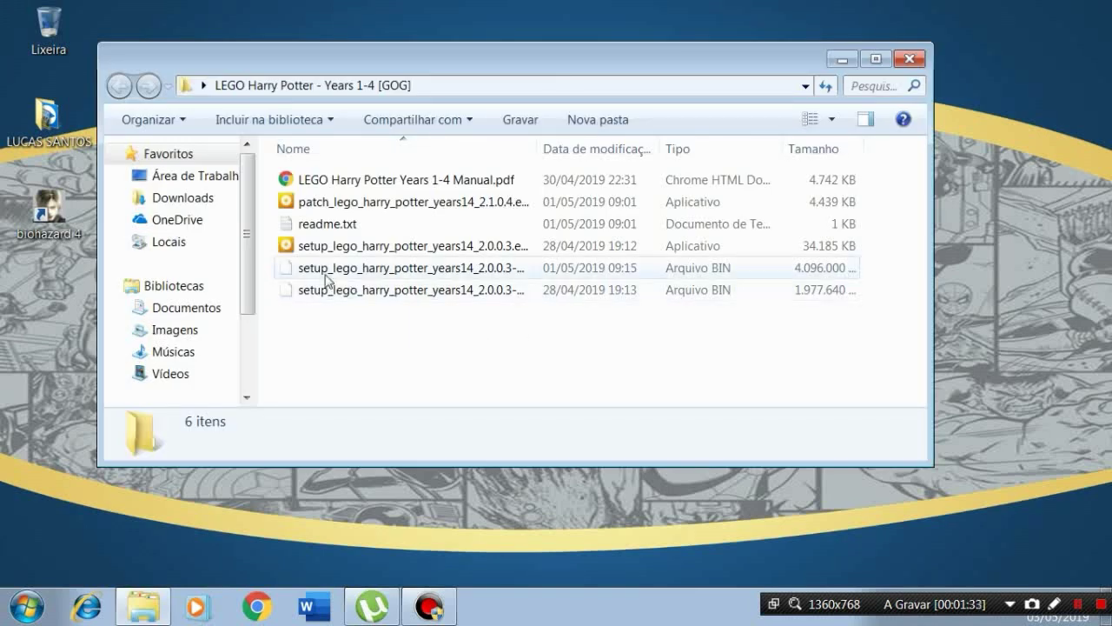
- Launch the setup_lego_harry_potter_years14_2.0.0.3 application from the LEGO Harry Potter - Years 1-4 [GOG] folder
left_click(304, 251)
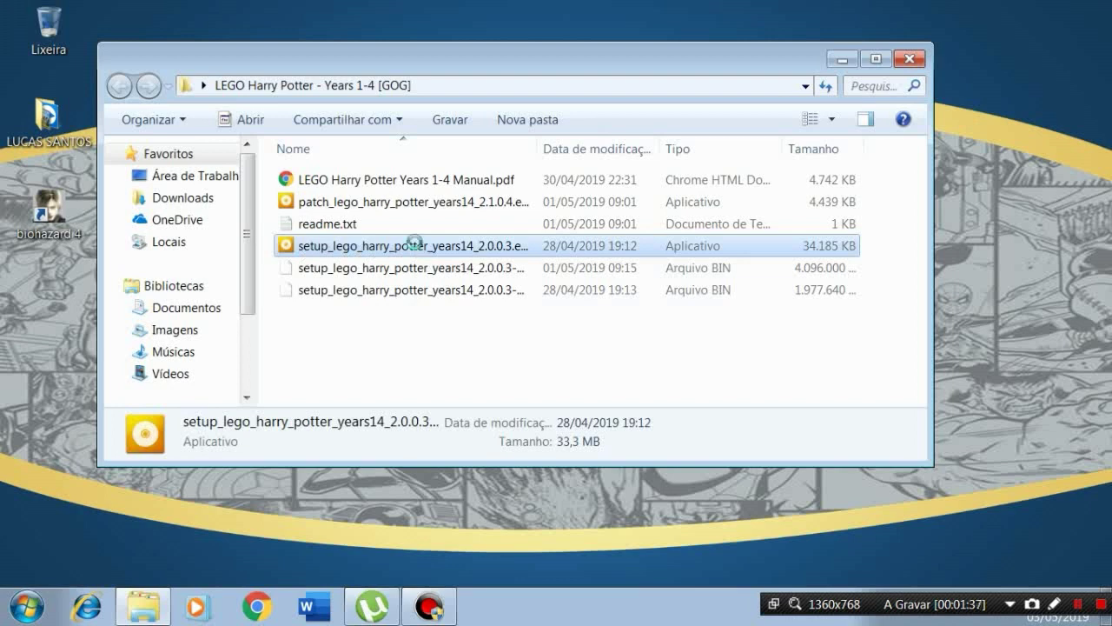
right_click(417, 250)
left_click(548, 201)
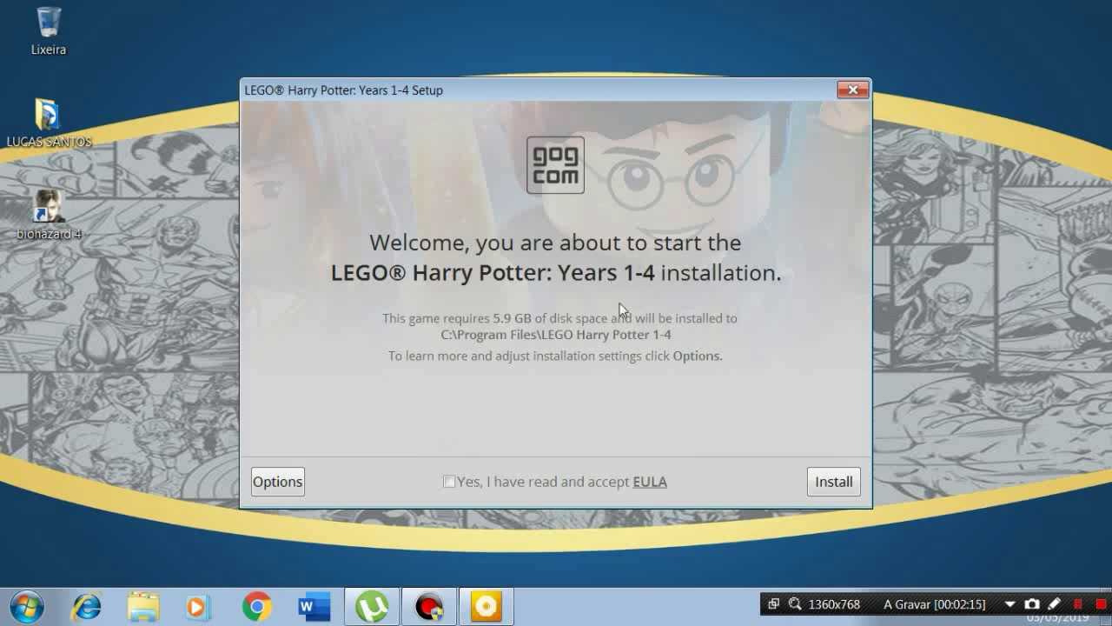
- Open the installation options and confirm C:\Program Files\LEGO Harry Potter 1-4 as the install folder
left_click(290, 483)
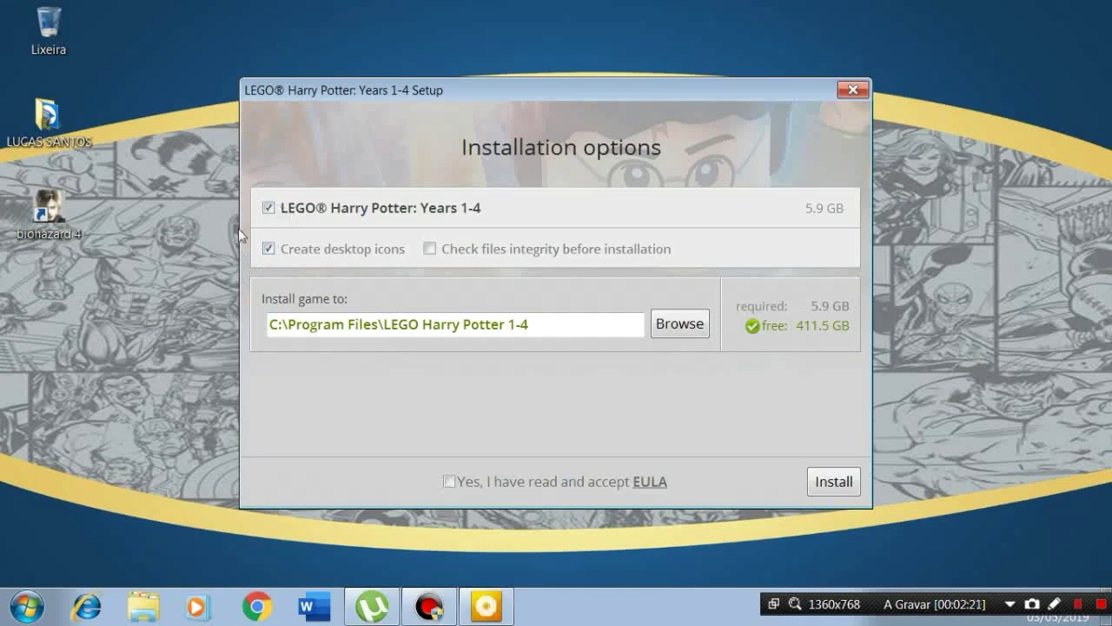
left_click_drag(643, 325, 269, 324)
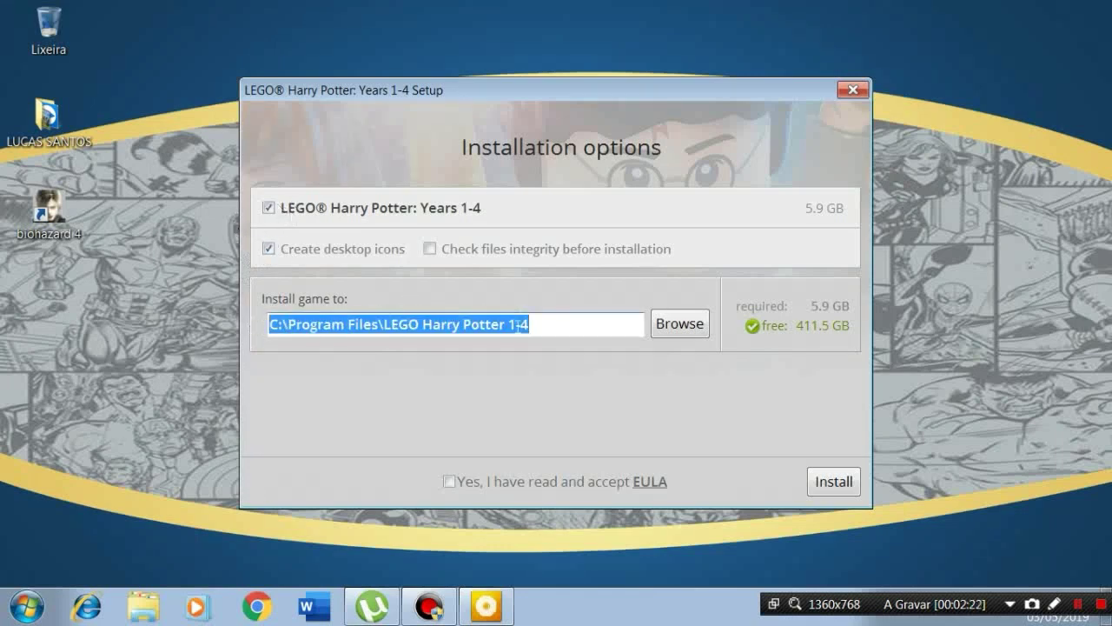
left_click(692, 328)
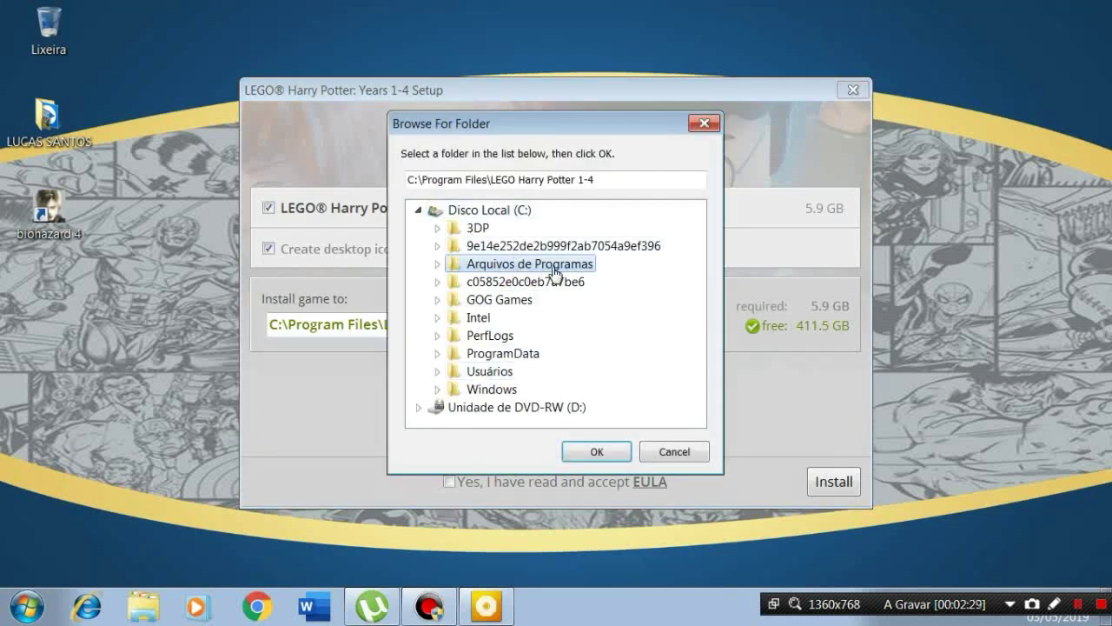
left_click(610, 451)
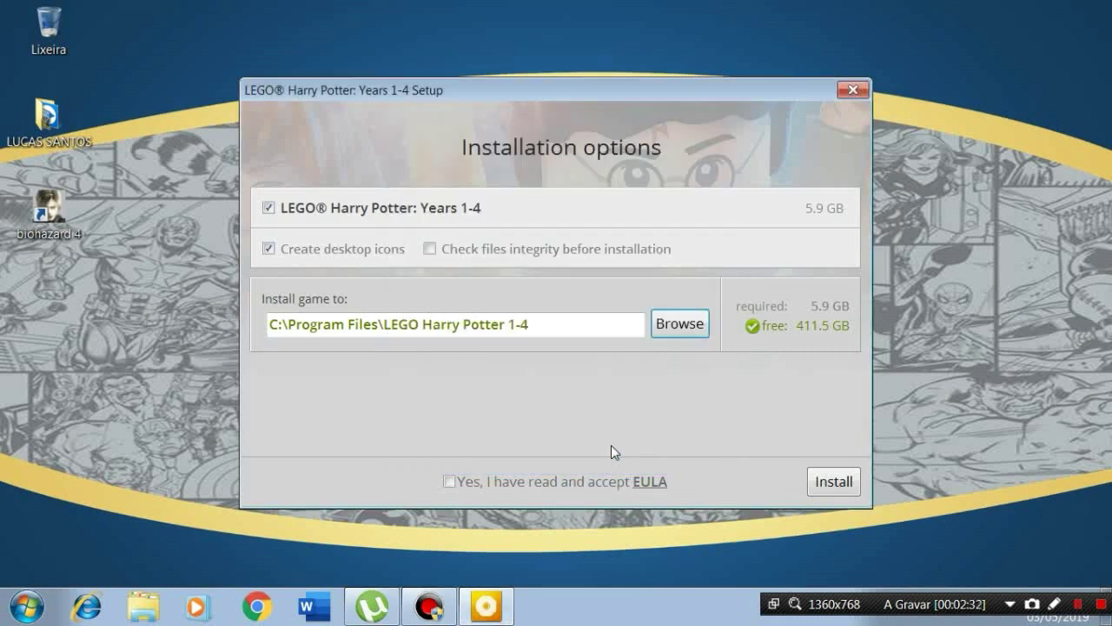
- Accept the EULA, install LEGO Harry Potter: Years 1-4, and exit the setup without launching the game
left_click(448, 482)
left_click(834, 482)
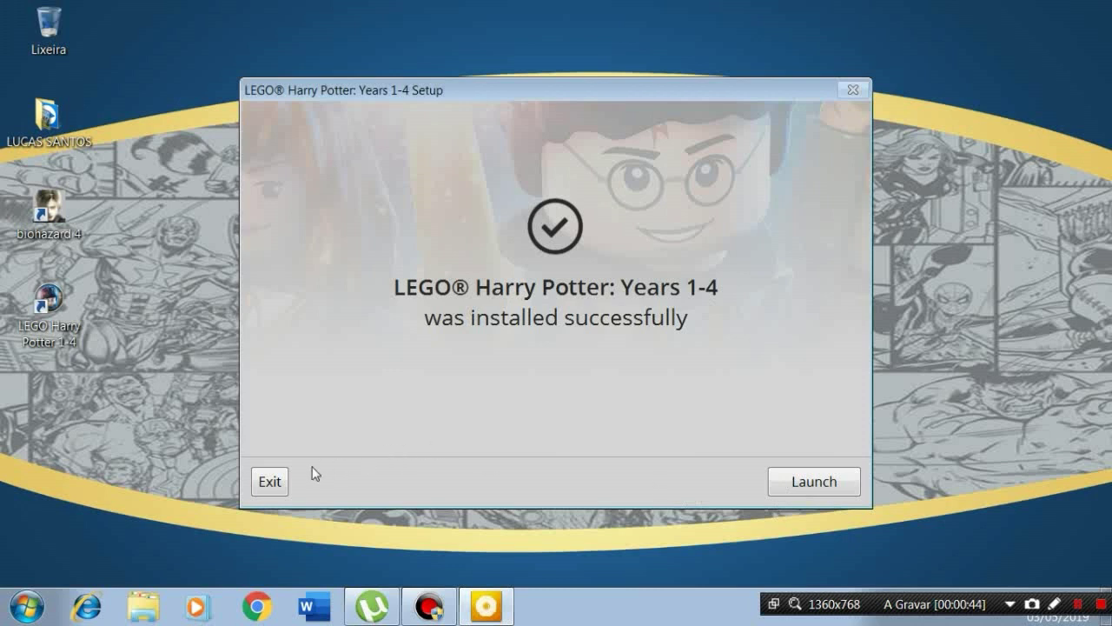
left_click(269, 481)
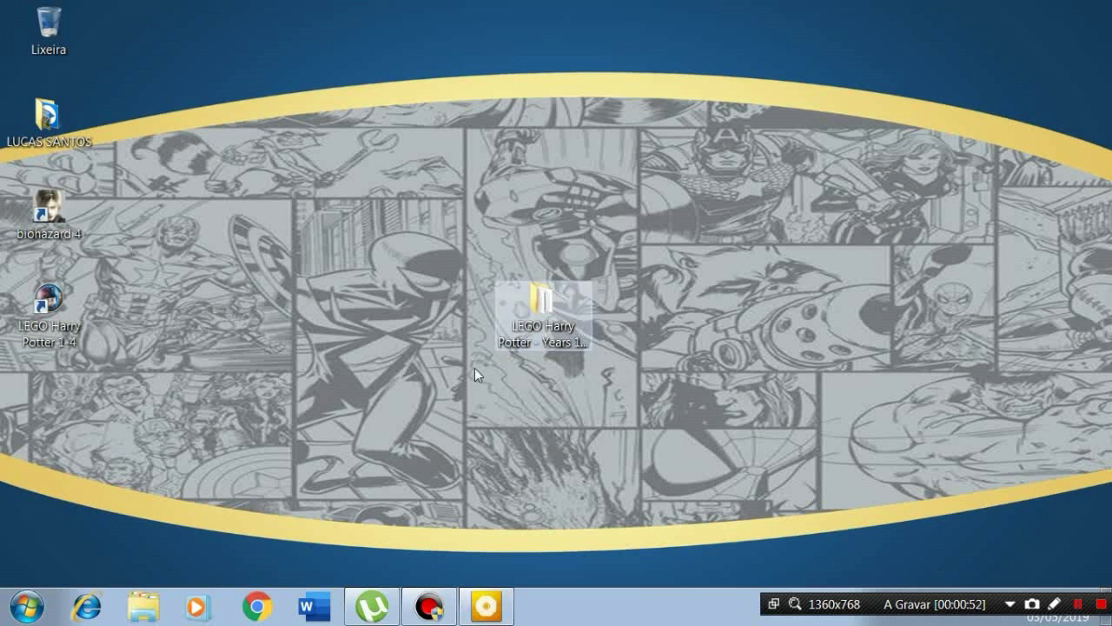
- Reopen the LEGO Harry Potter - Years 1-4 [GOG] folder and run patch_lego_harry_potter_years14_2.1.0.4 as administrator
double_click(545, 313)
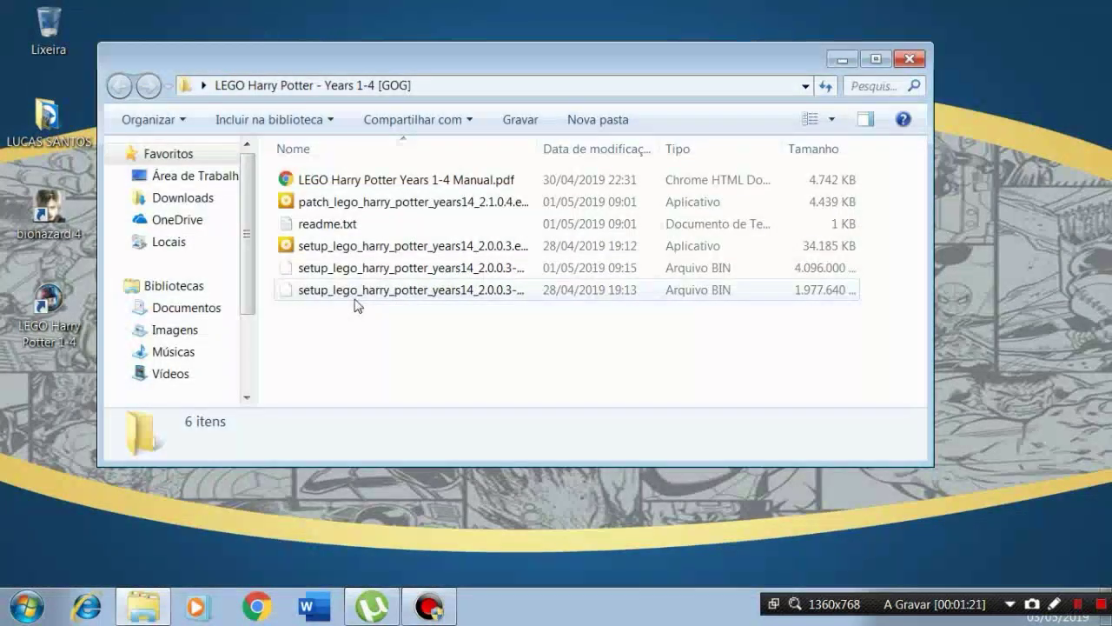
left_click(356, 298)
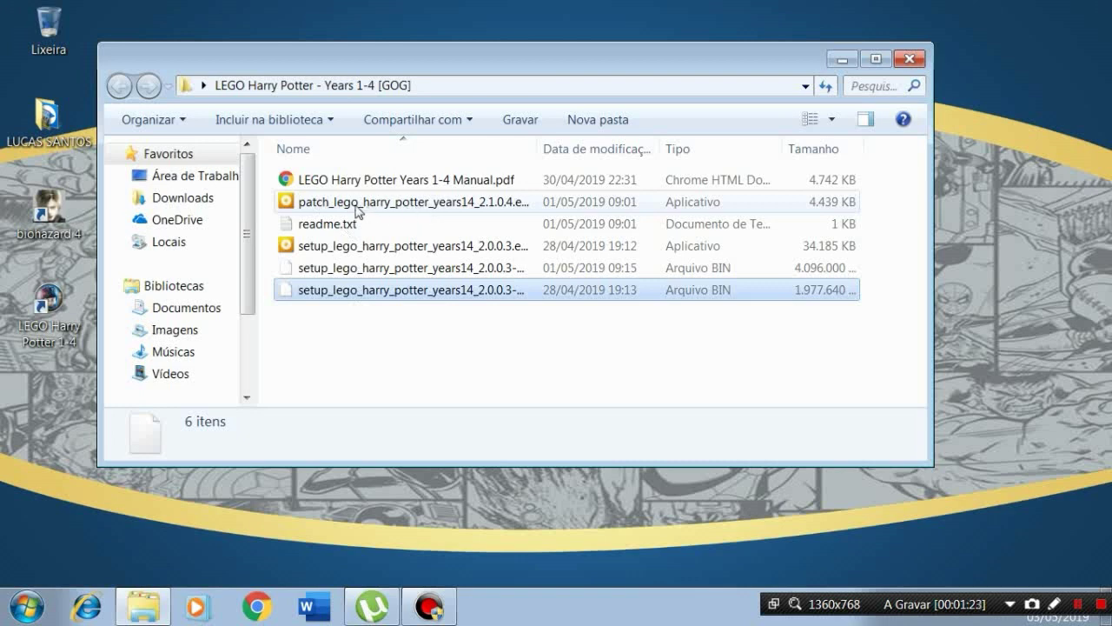
double_click(300, 209)
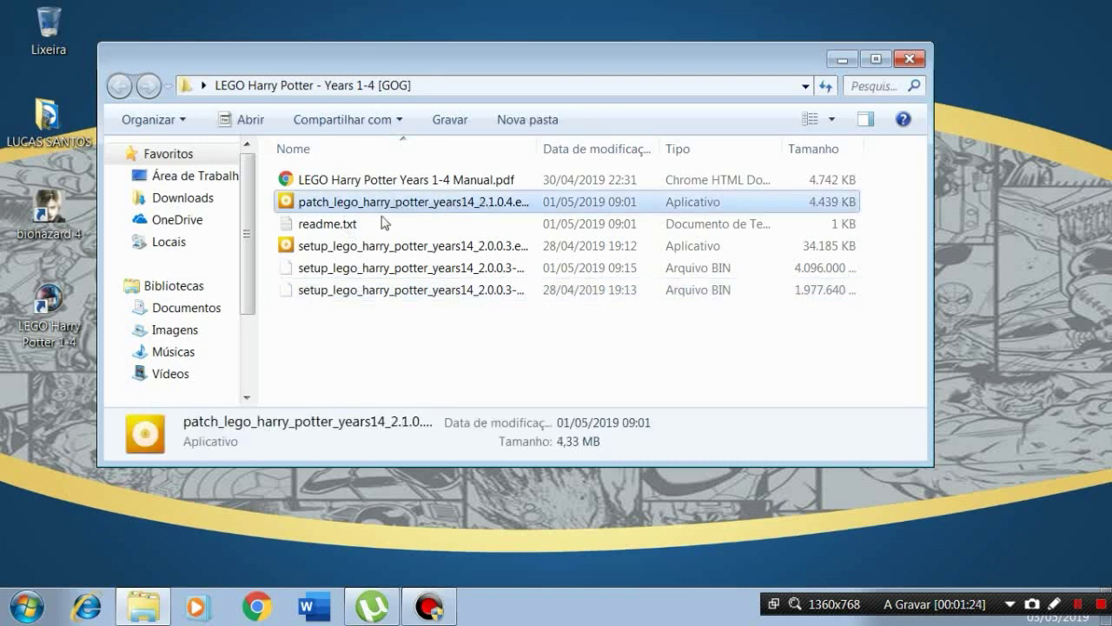
left_click(331, 204)
double_click(328, 201)
right_click(426, 203)
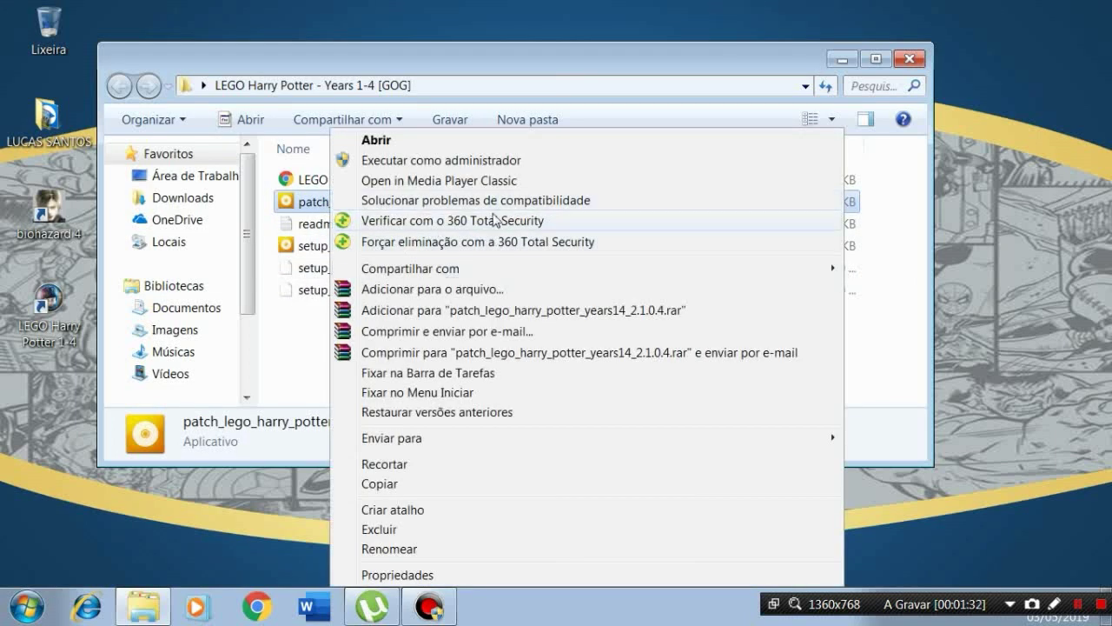
left_click(430, 161)
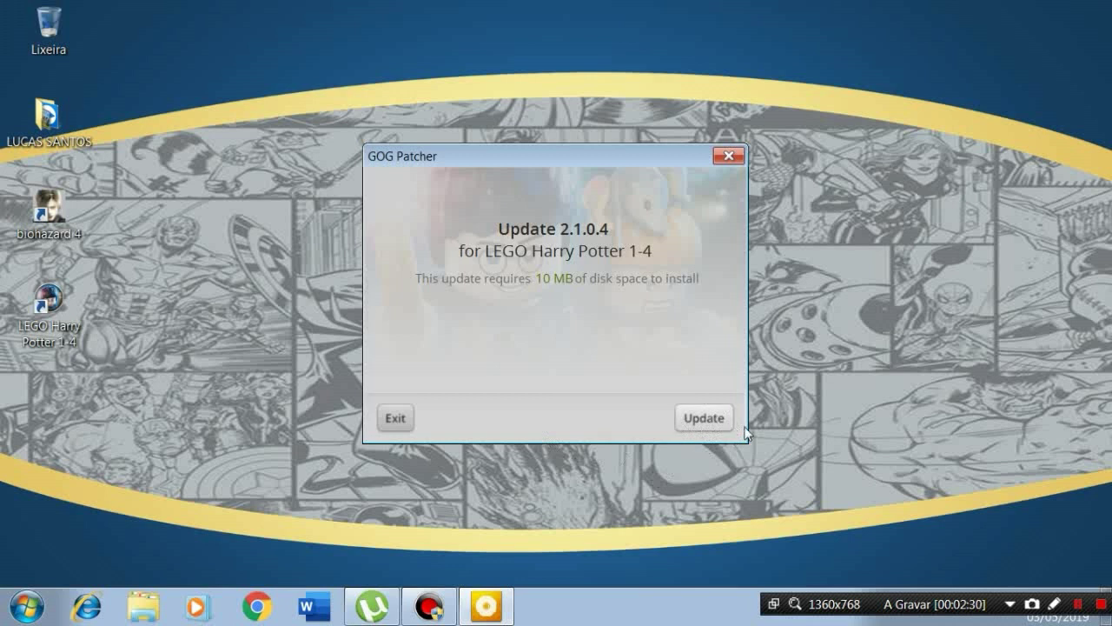
- Install Update 2.1.0.4 for LEGO Harry Potter 1-4 and exit the patcher without launching the game
left_click(687, 420)
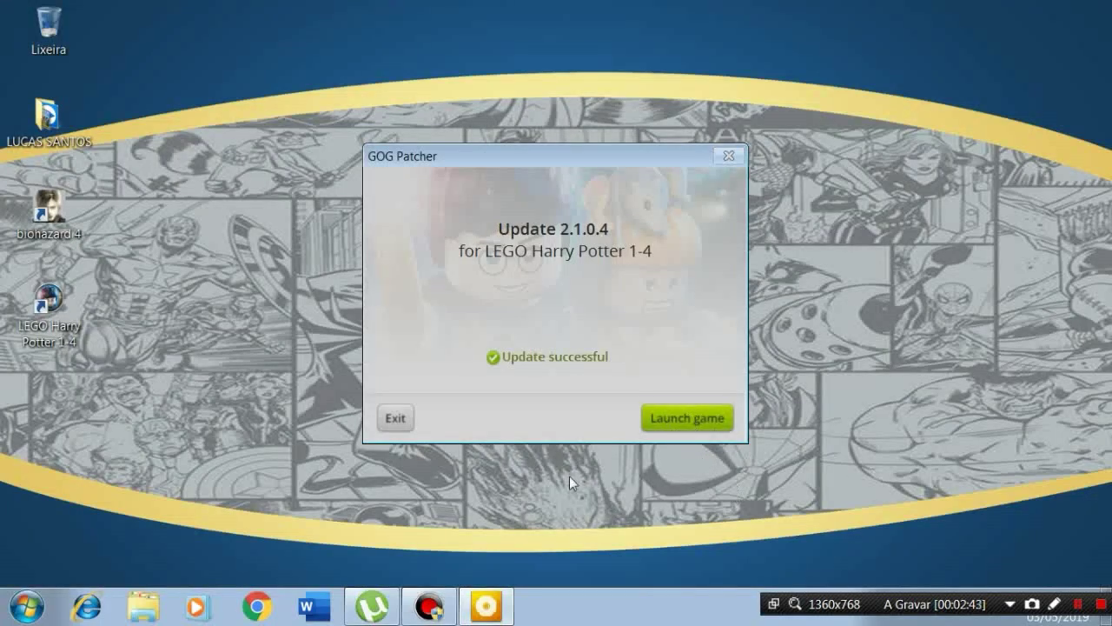
left_click(395, 418)
left_click(504, 345)
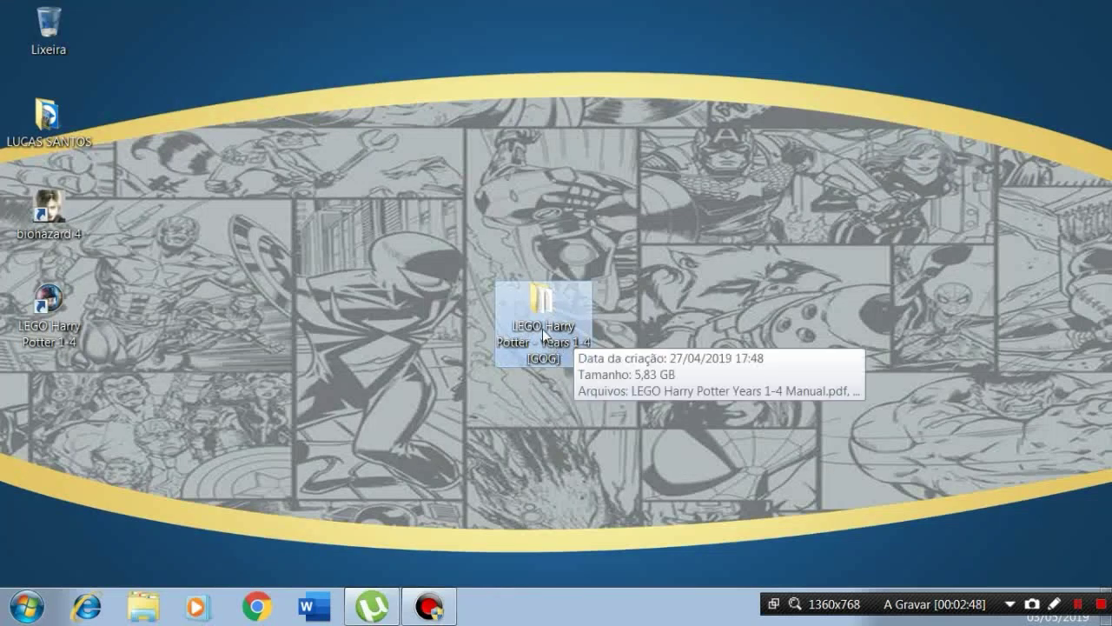
- Move the installation files folder to the desktop's upper-right corner and the LEGO Harry Potter 1-4 shortcut to the desktop's centre
left_click_drag(542, 329, 1043, 63)
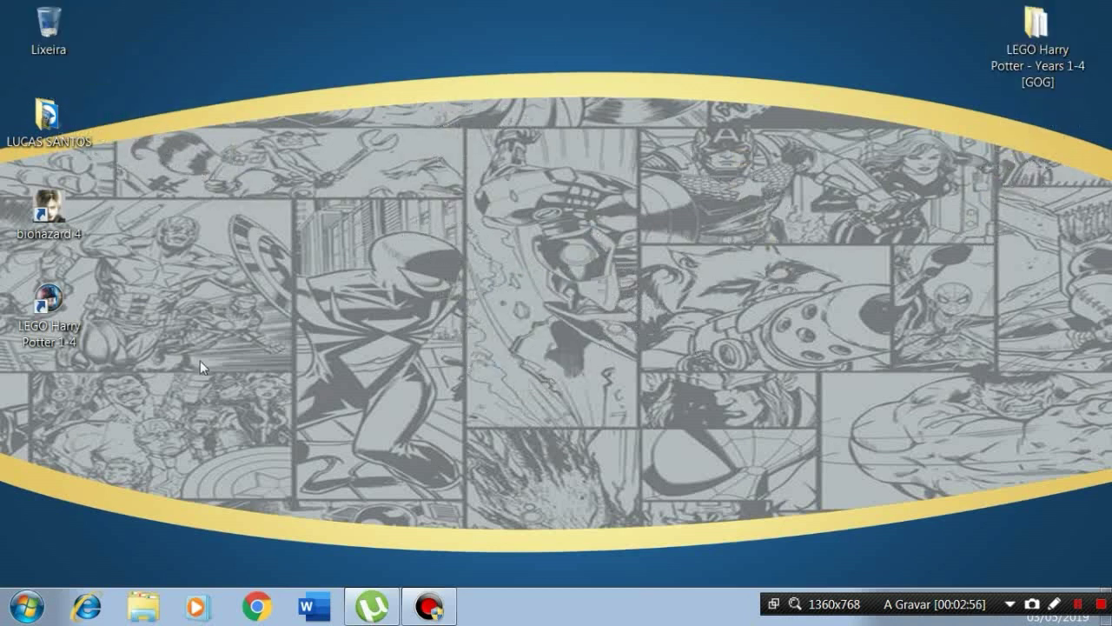
left_click_drag(31, 308, 516, 361)
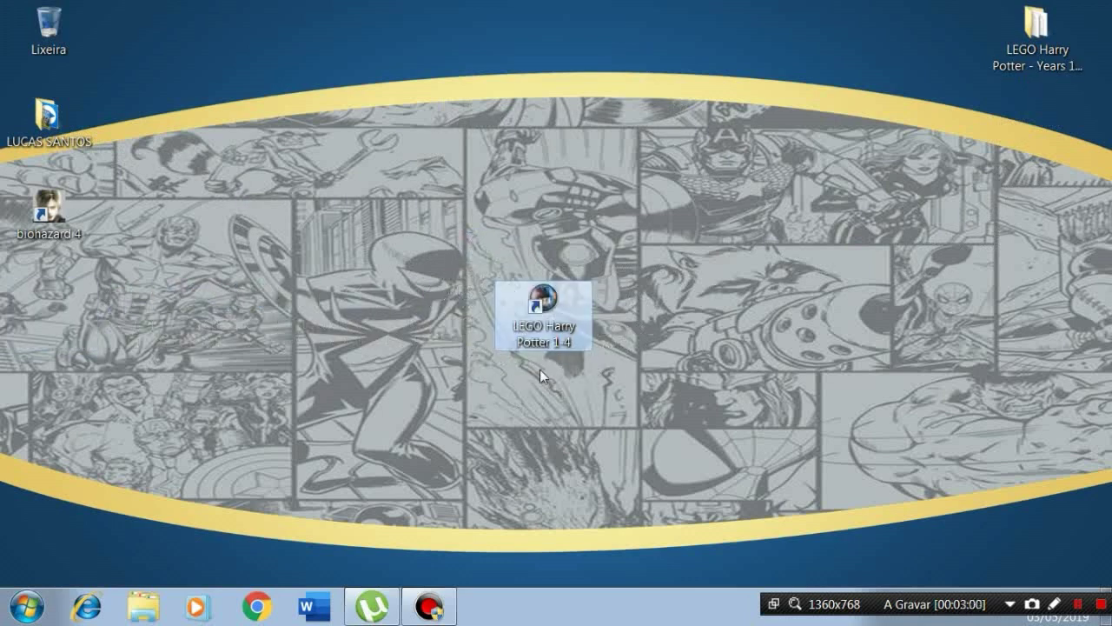
left_click(511, 394)
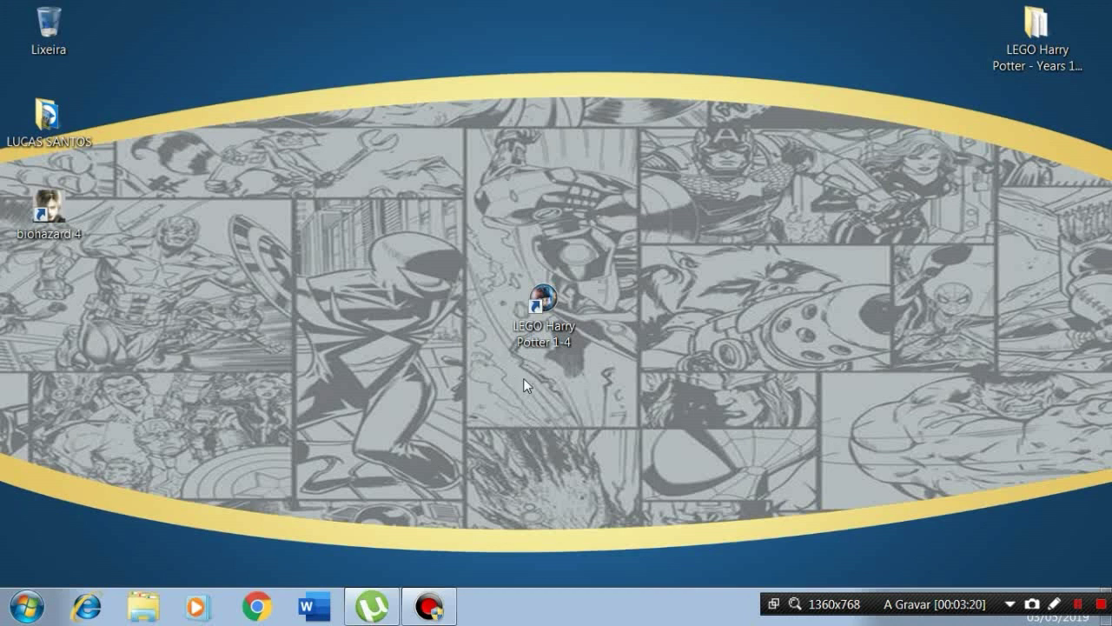
- Set the LEGO Harry Potter 1-4 shortcut to run as administrator and move it back below the biohazard 4 icon
left_click(522, 339)
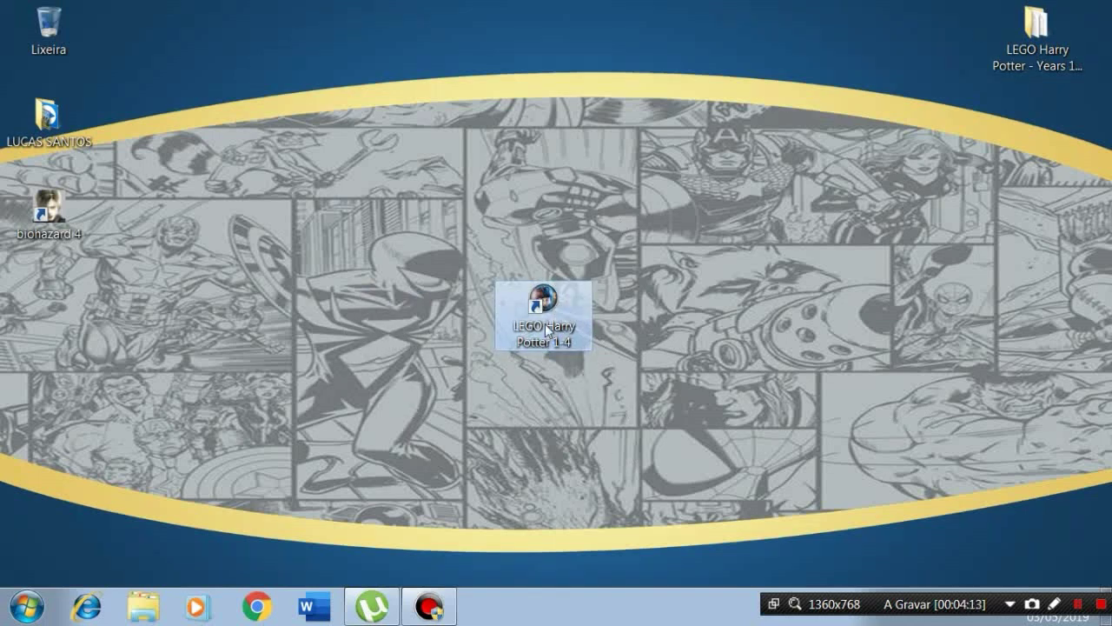
right_click(545, 322)
left_click(610, 573)
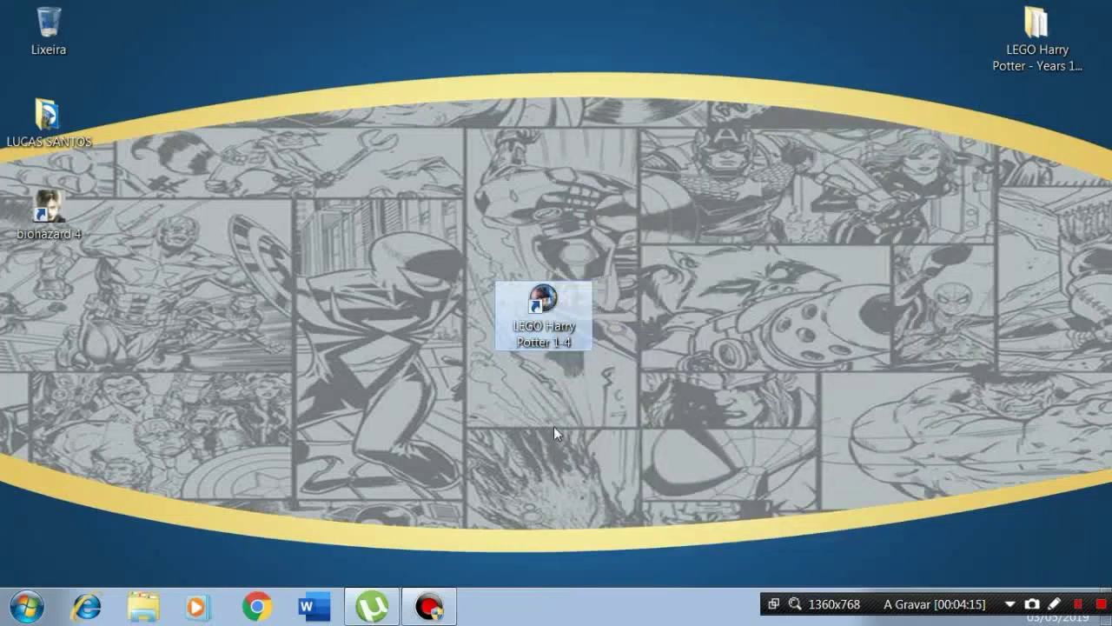
left_click(836, 124)
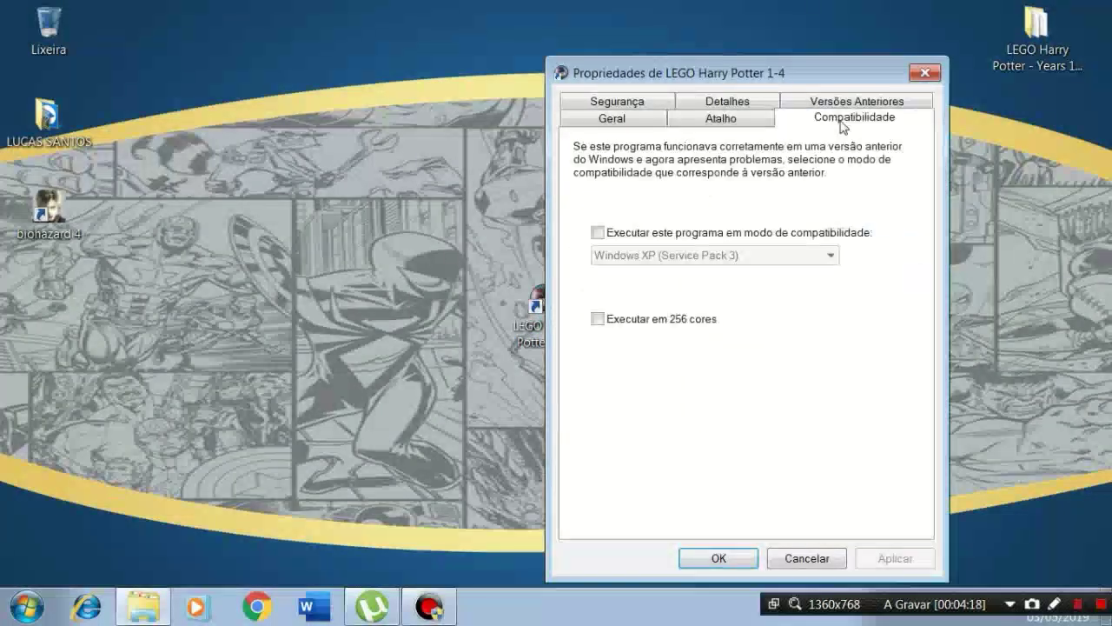
left_click(598, 466)
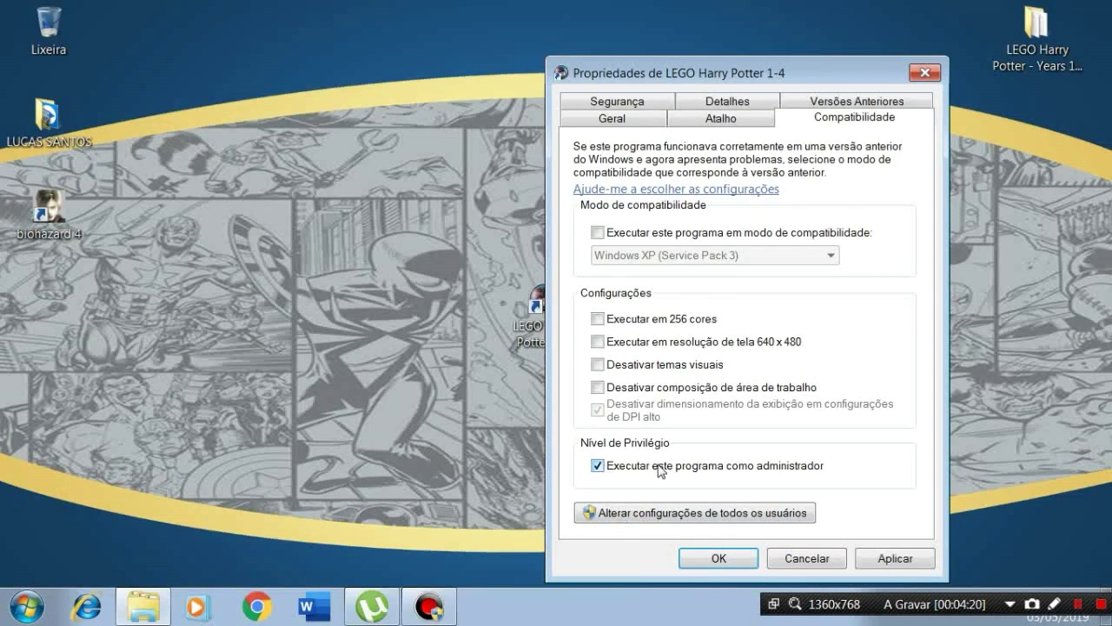
left_click(895, 558)
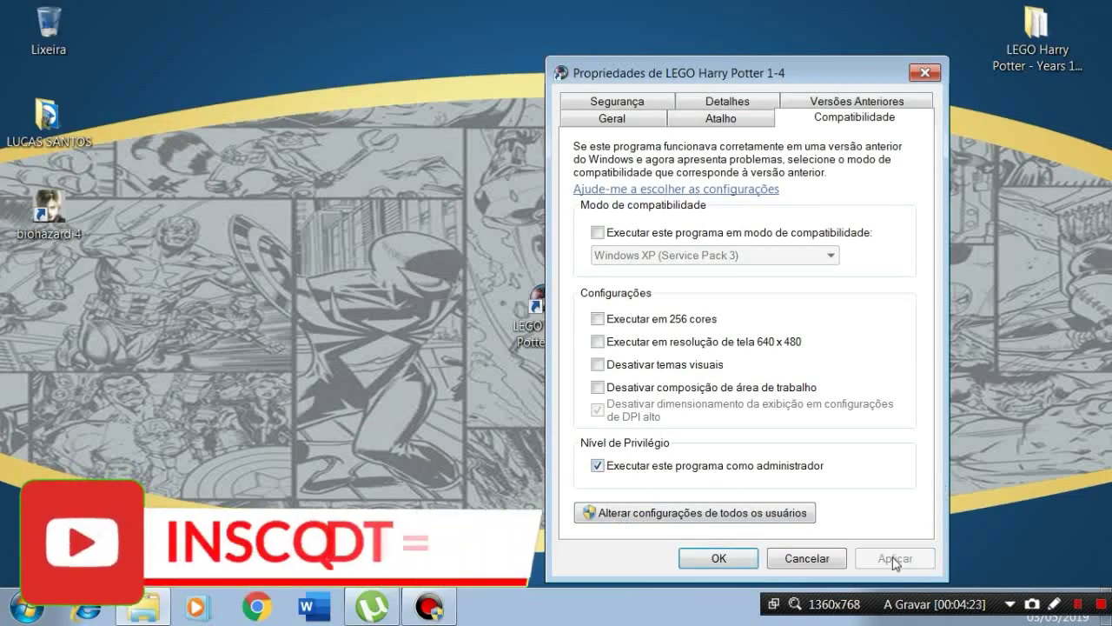
left_click(706, 558)
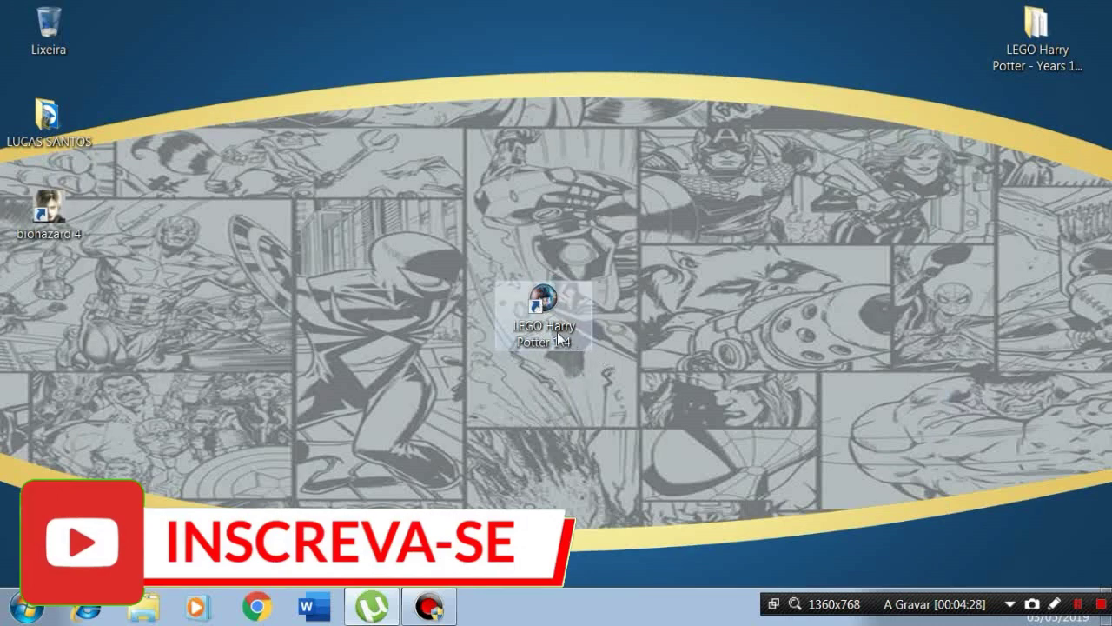
left_click_drag(548, 326, 46, 301)
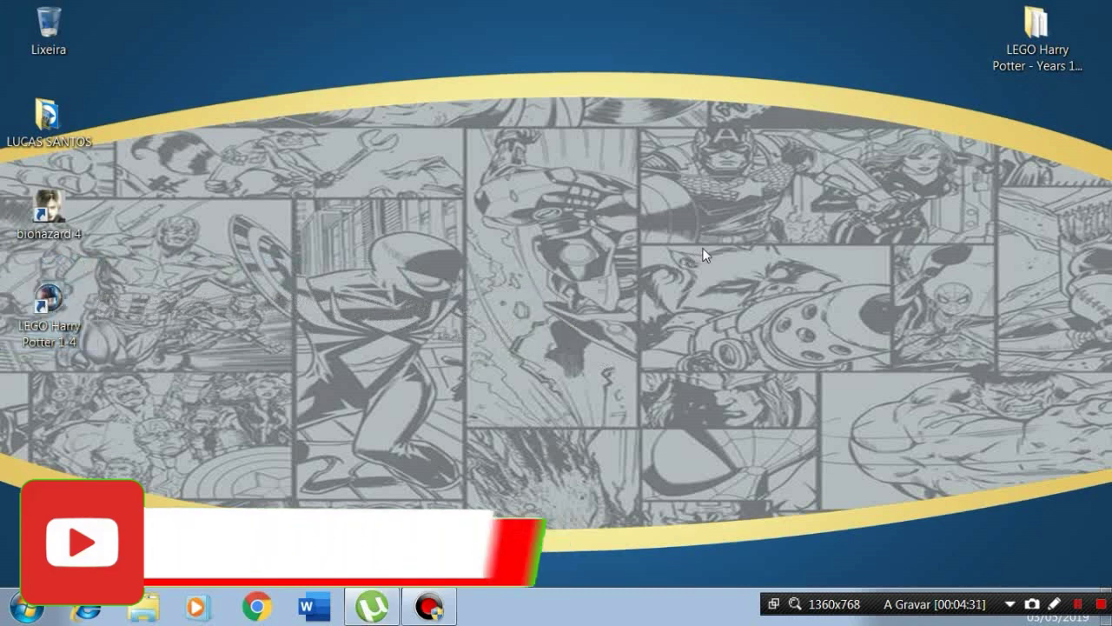